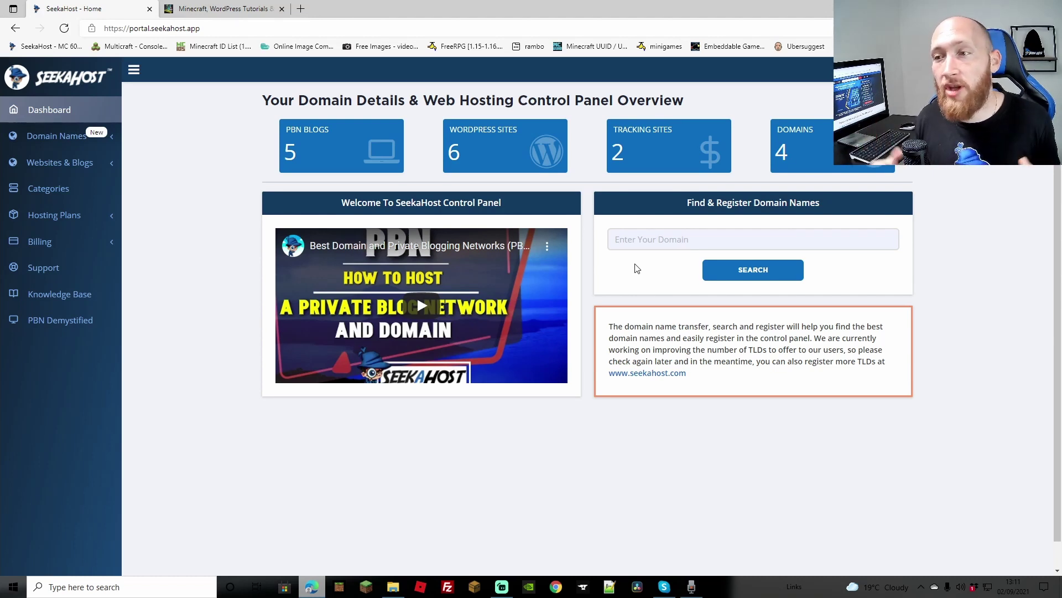
- Try to add sabzglam.com as a new tracking site
{"action": "left_click", "coordinate": [664, 158]}
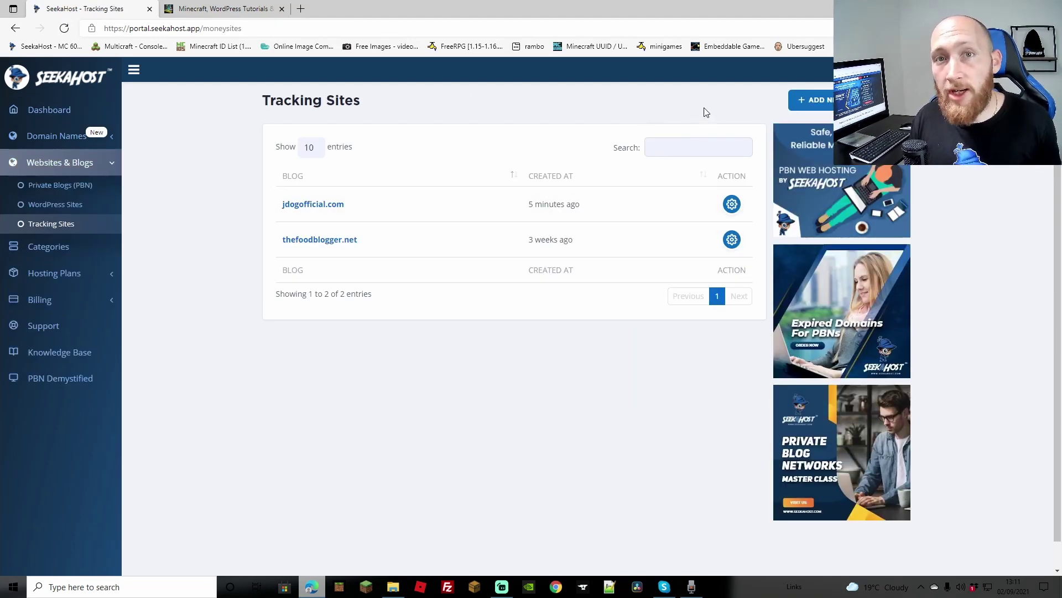
{"action": "left_click", "coordinate": [796, 105]}
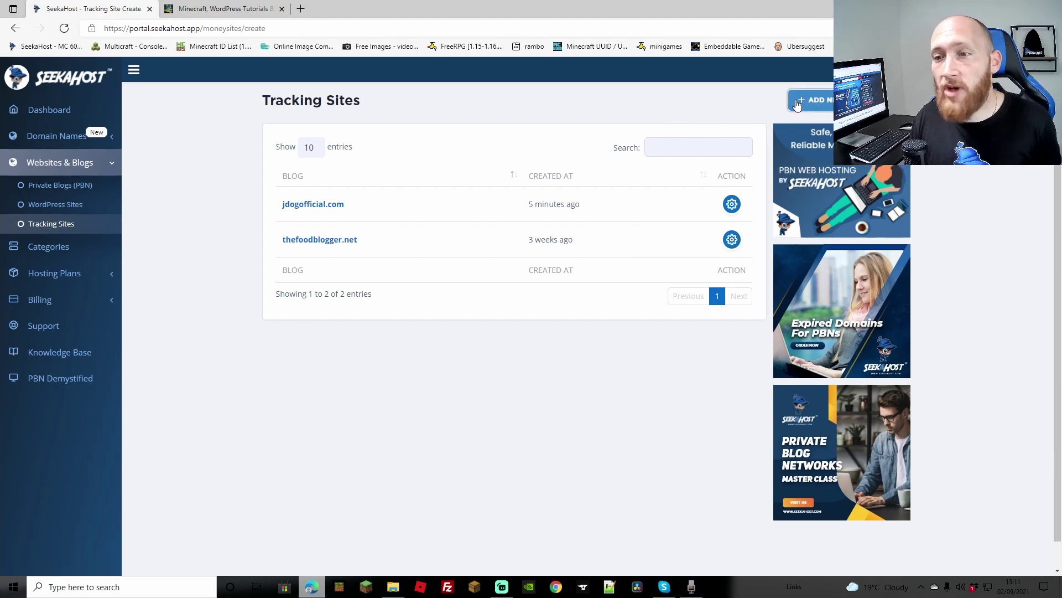
{"action": "left_click", "coordinate": [491, 188]}
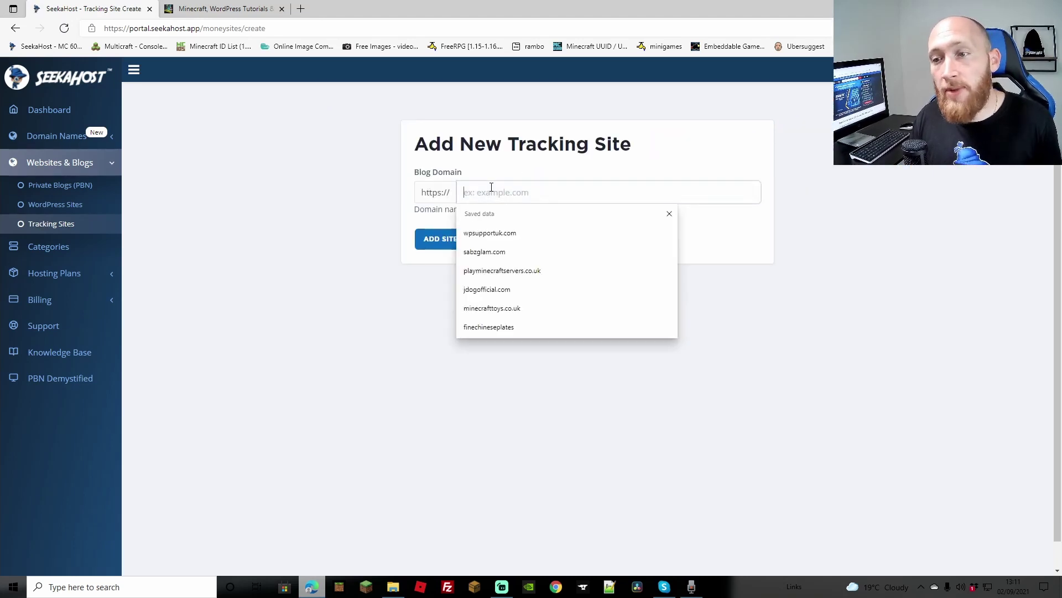
{"action": "left_click", "coordinate": [485, 253]}
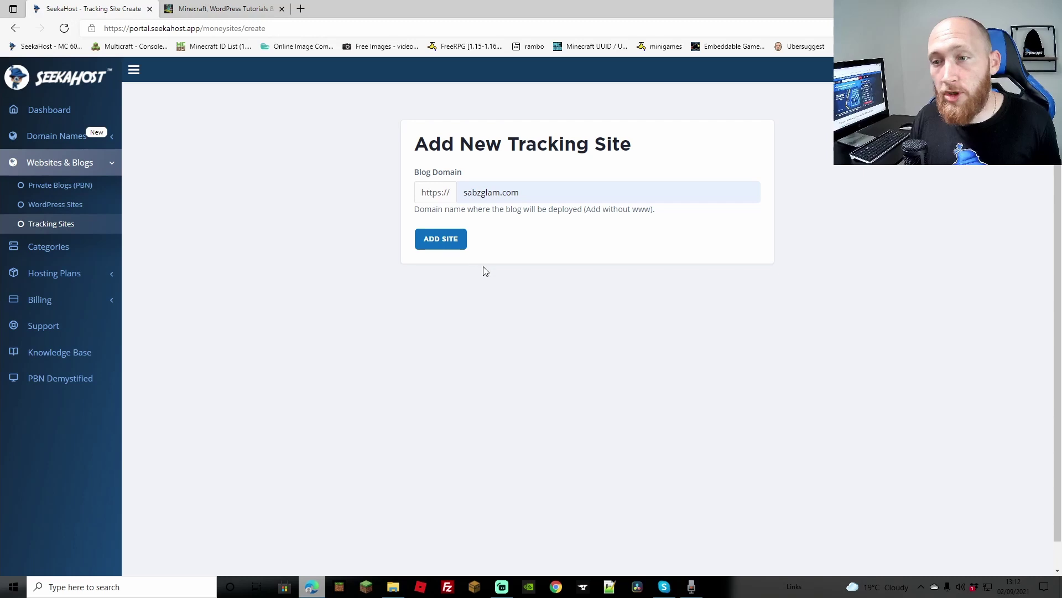
{"action": "left_click", "coordinate": [448, 244]}
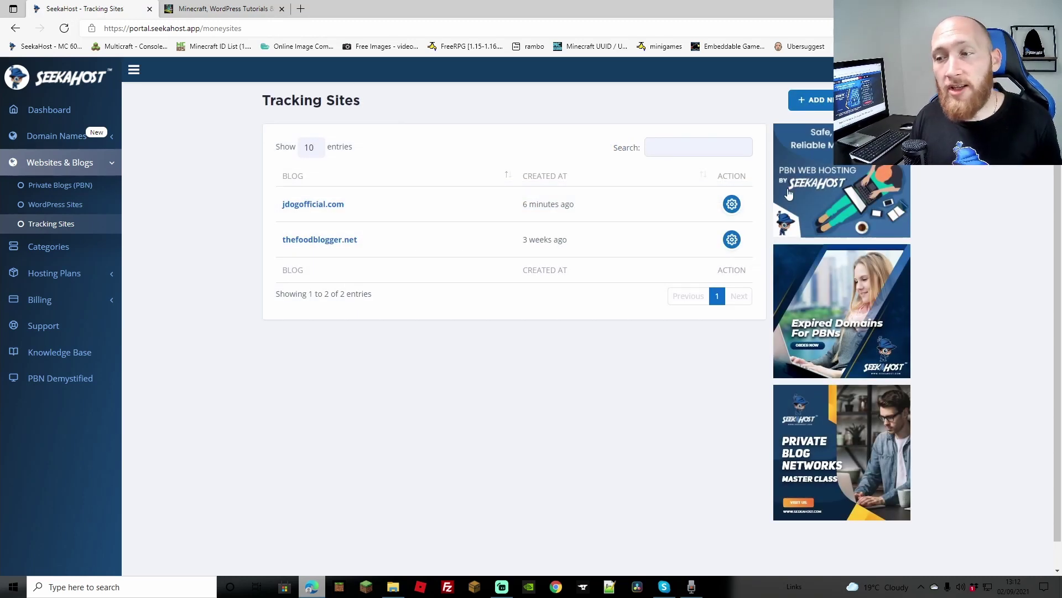
- Open the Clicky analytics section of the jdogofficial.com tracking site
{"action": "left_click", "coordinate": [731, 206]}
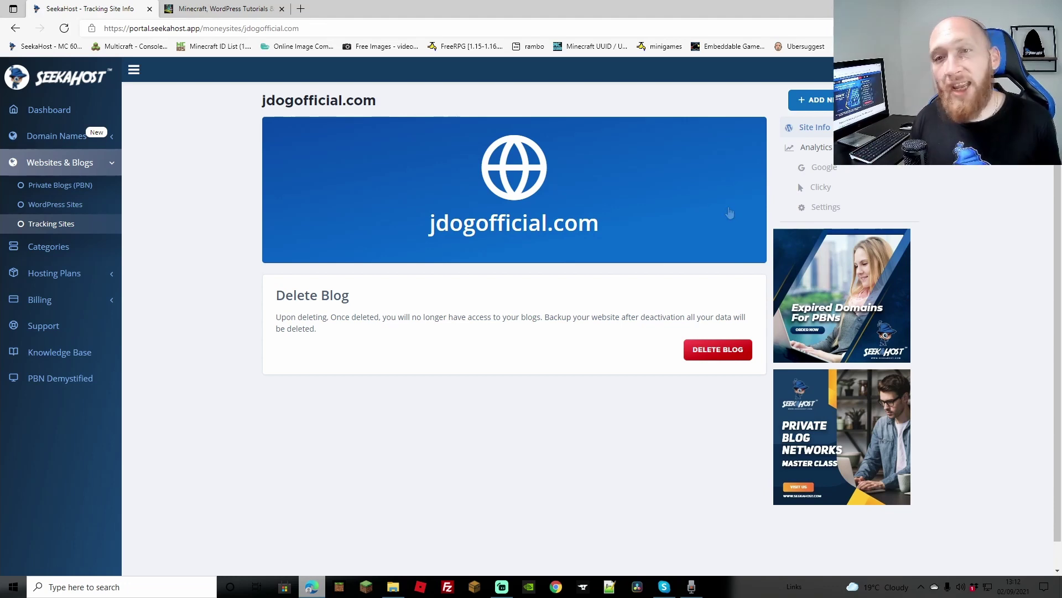
{"action": "left_click", "coordinate": [824, 189]}
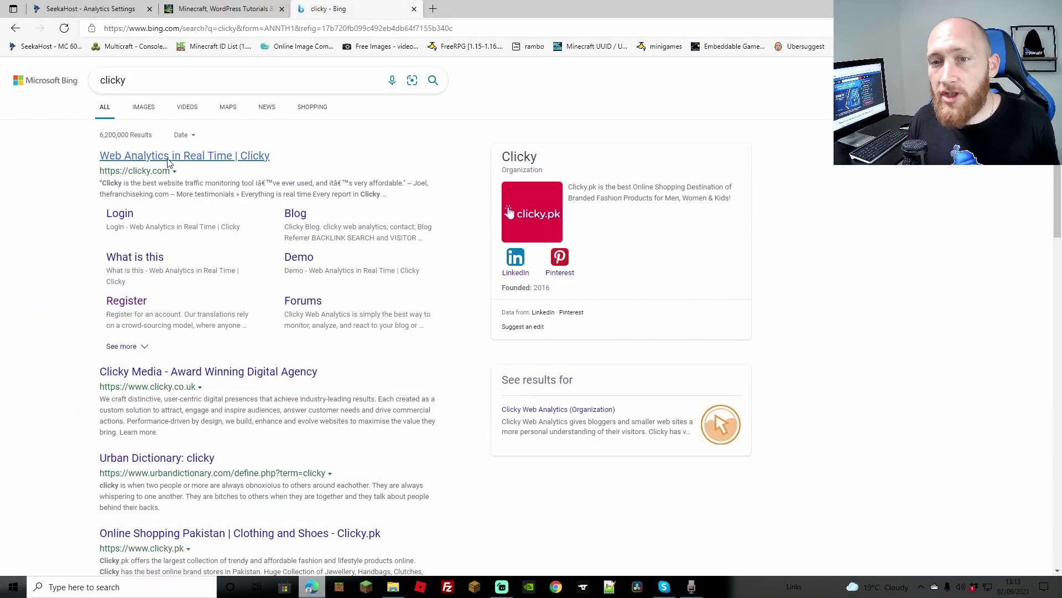
{"action": "left_click", "coordinate": [166, 157]}
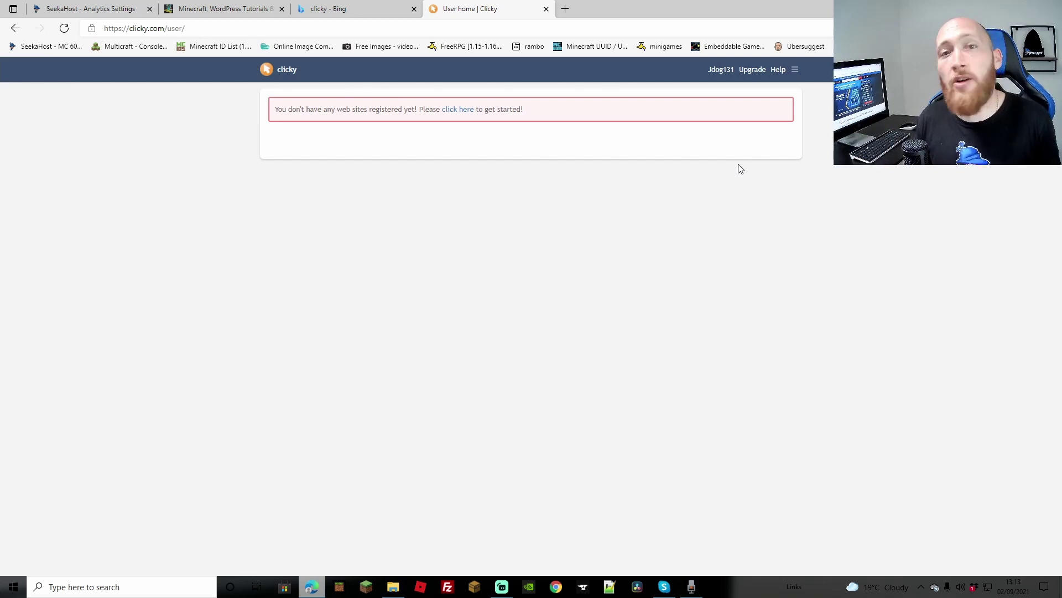
{"action": "left_click", "coordinate": [458, 111]}
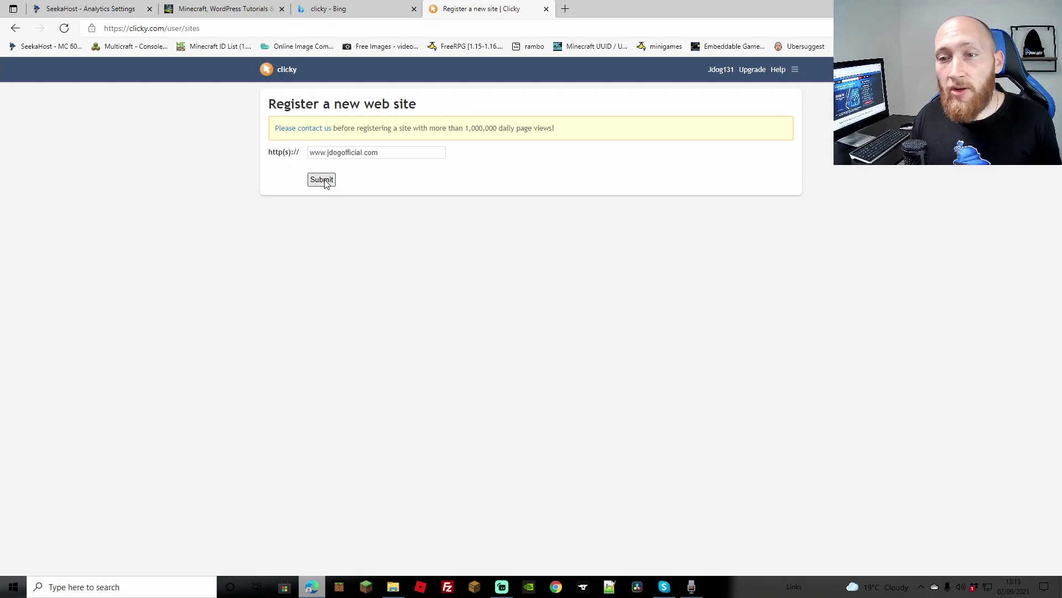
{"action": "left_click", "coordinate": [324, 180]}
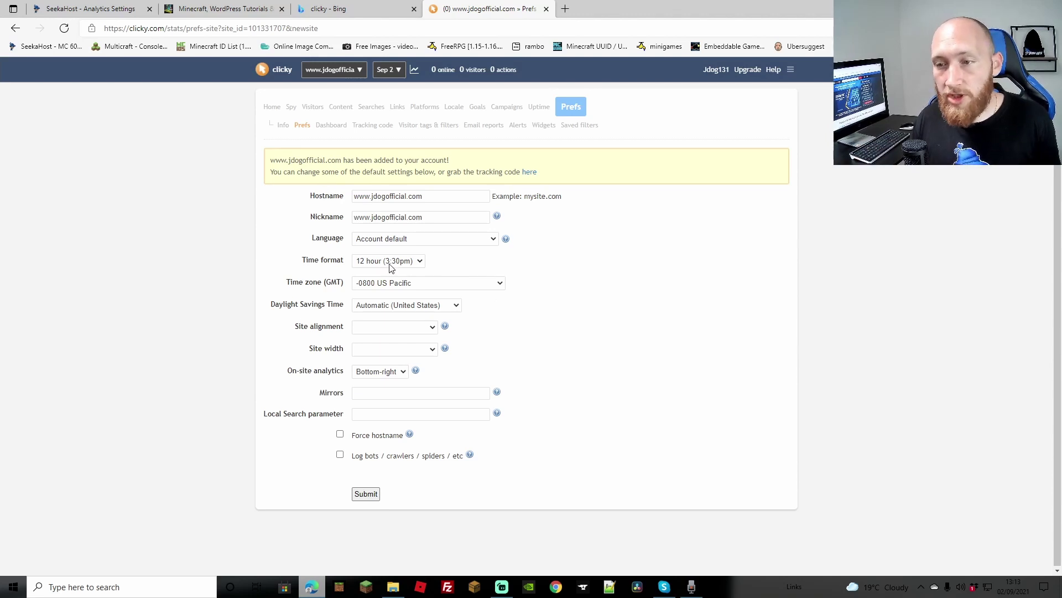
{"action": "left_click", "coordinate": [366, 494]}
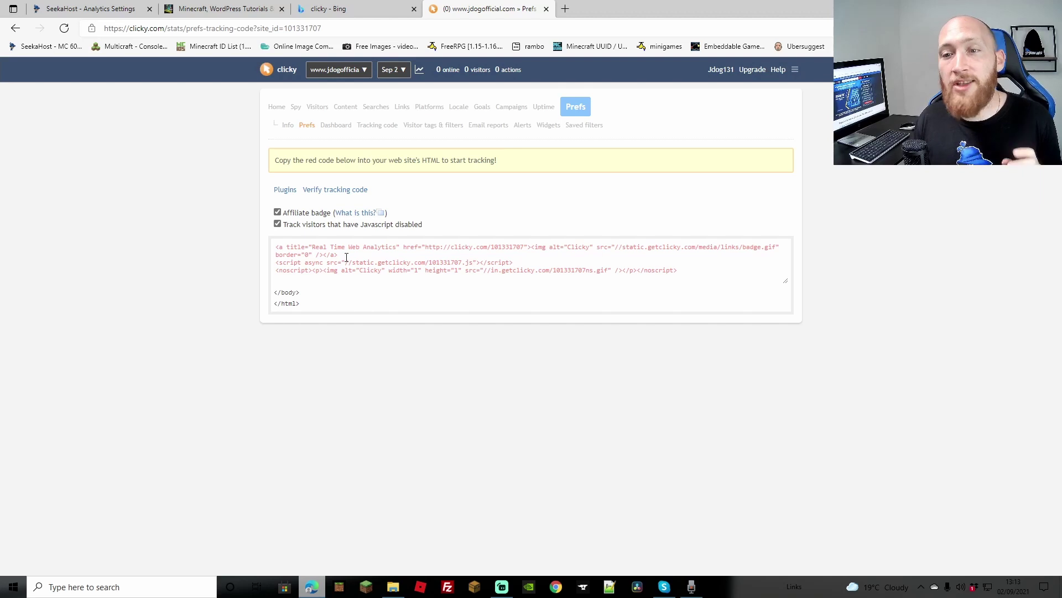
- Find the WordPress plugin among Clicky's plugins and download Clicky Analytics from WordPress.org
{"action": "left_click", "coordinate": [283, 195]}
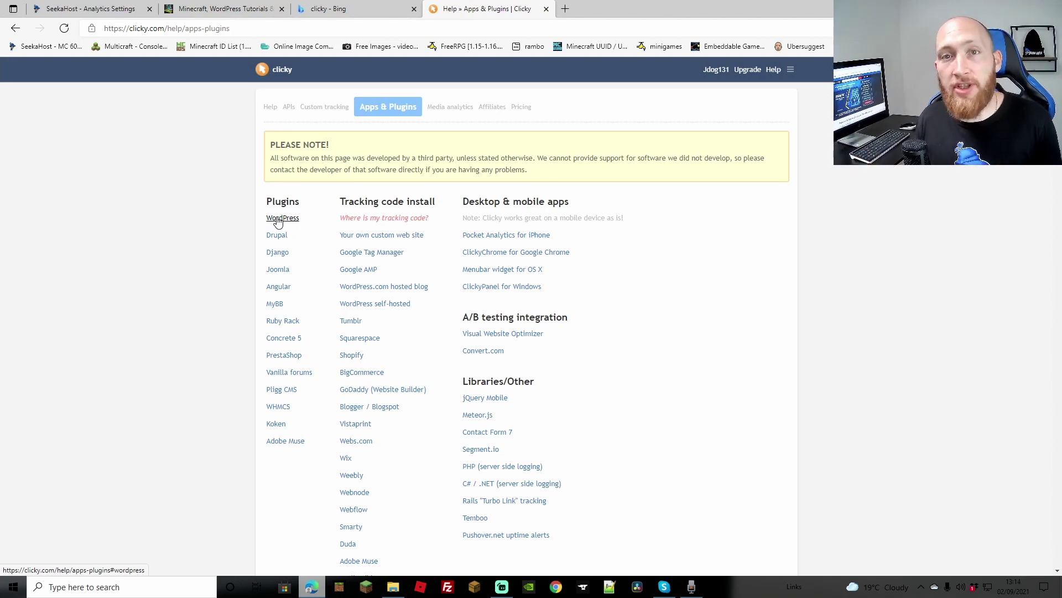
{"action": "left_click", "coordinate": [278, 219]}
{"action": "left_click", "coordinate": [299, 163]}
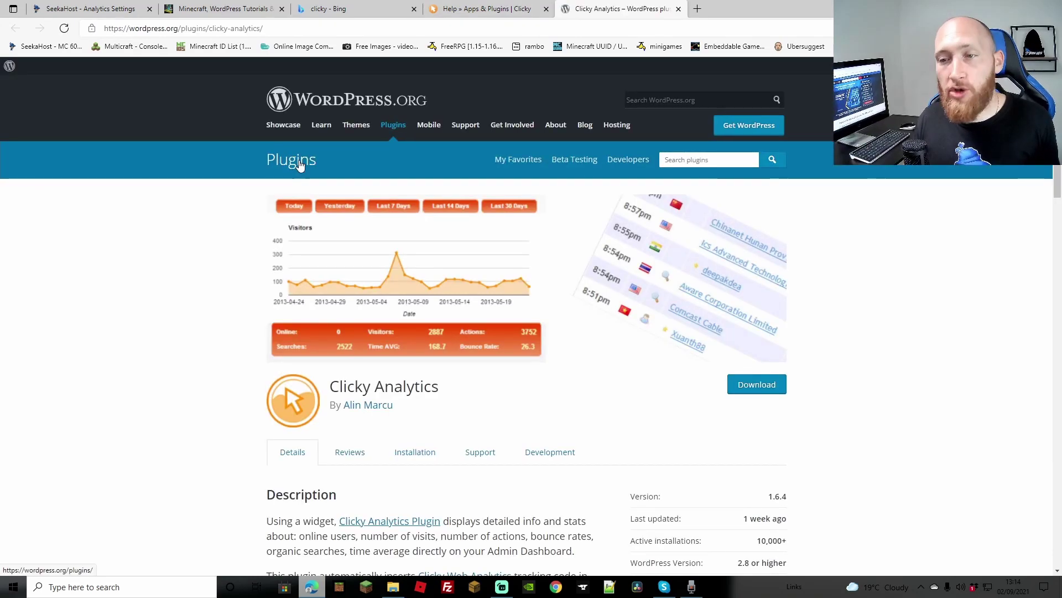
{"action": "left_click", "coordinate": [753, 392]}
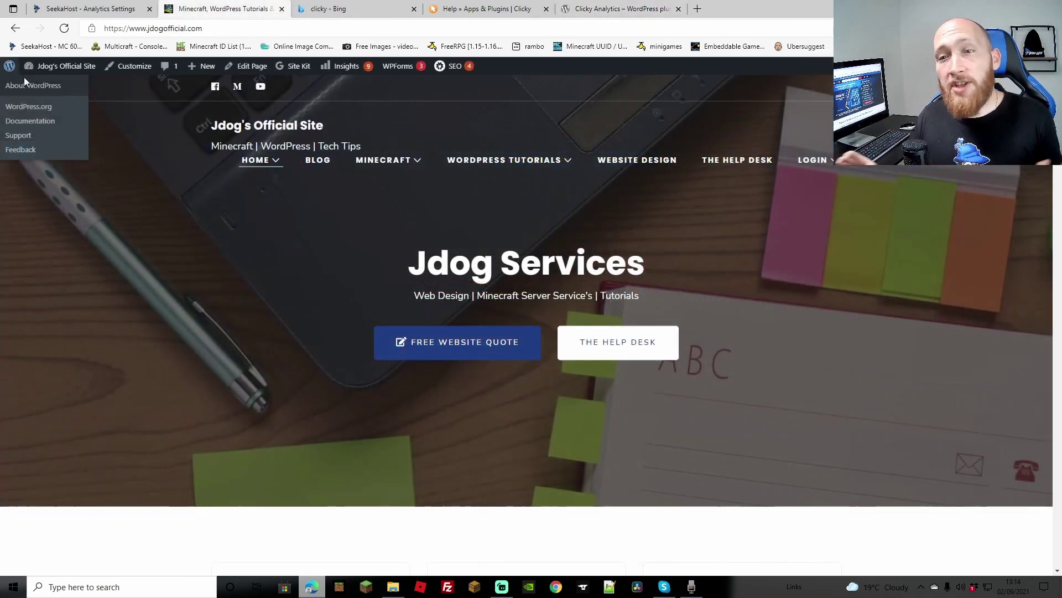
- Open the page for adding plugins in the jdogofficial.com WordPress admin, dismissing the advert on the way
{"action": "left_click", "coordinate": [10, 67]}
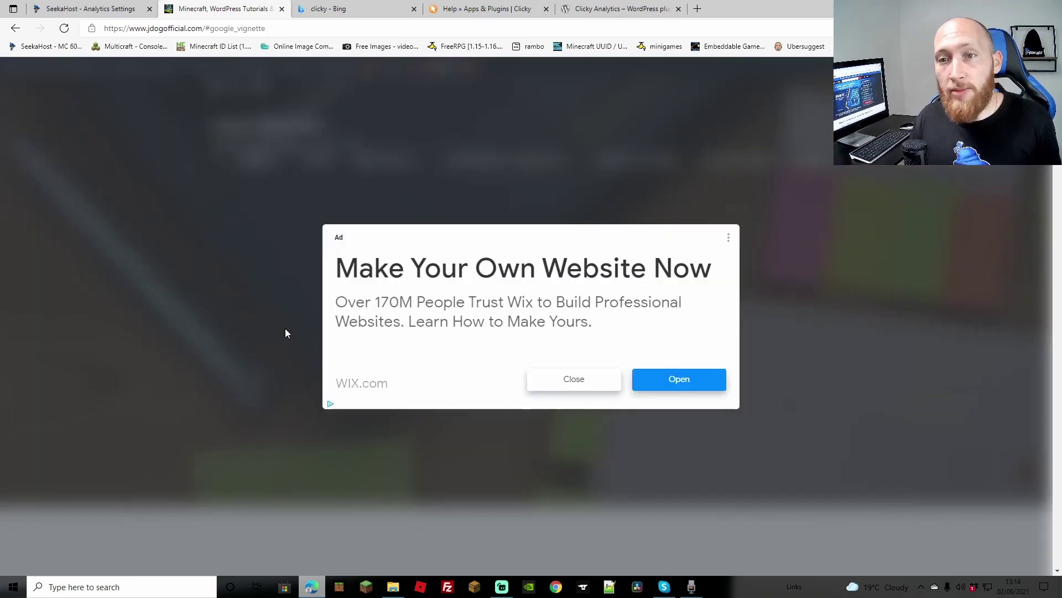
{"action": "left_click", "coordinate": [576, 382]}
{"action": "left_click", "coordinate": [32, 401]}
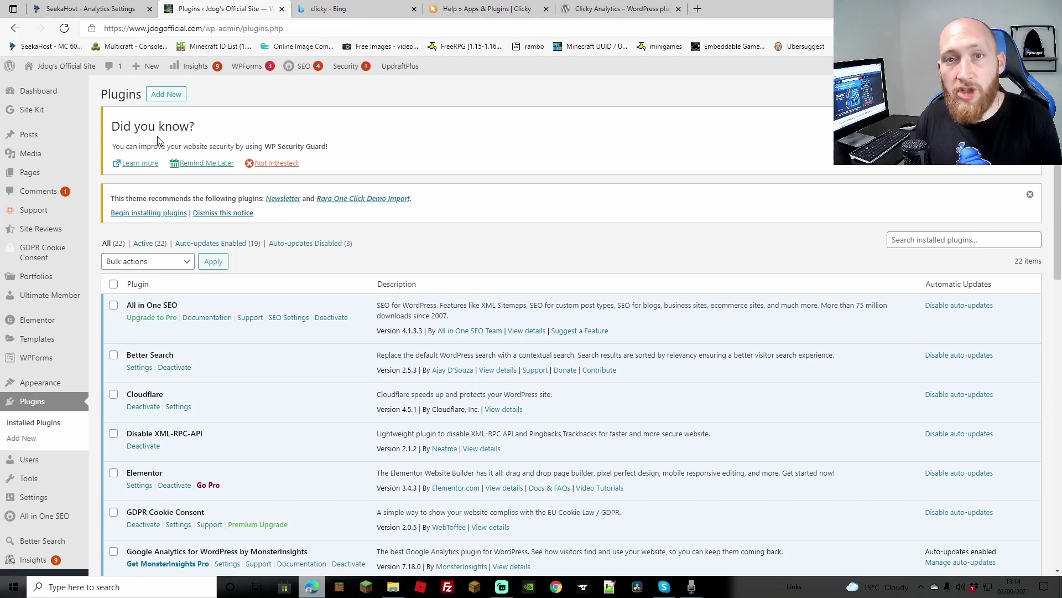
{"action": "left_click", "coordinate": [170, 94]}
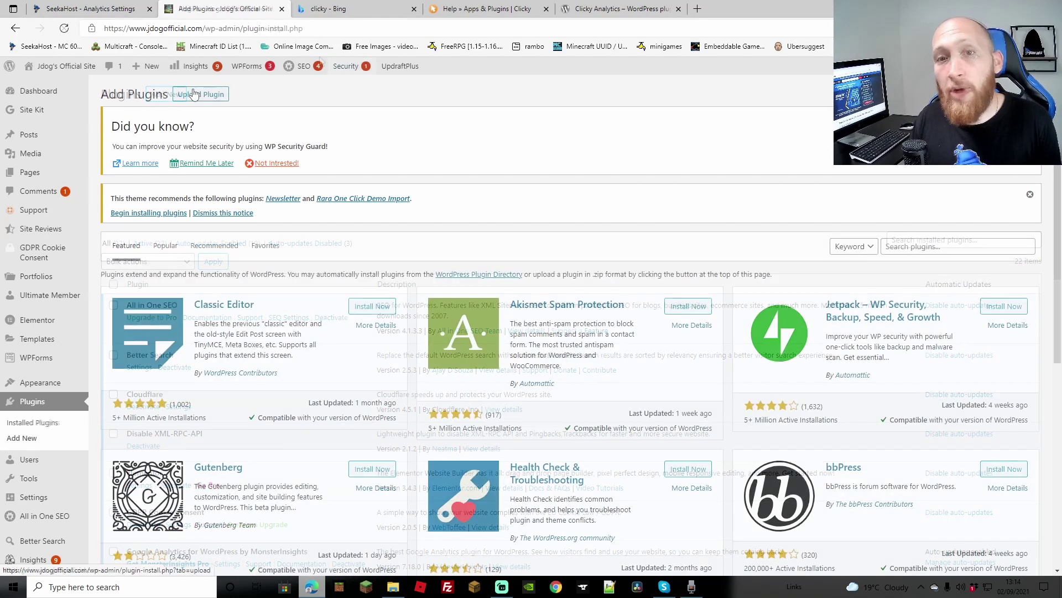
- Upload clicky-analytics.1.6.4.zip from the Downloads folder, then install and activate the plugin
{"action": "left_click", "coordinate": [194, 95]}
{"action": "left_click", "coordinate": [488, 323]}
{"action": "left_click", "coordinate": [50, 338]}
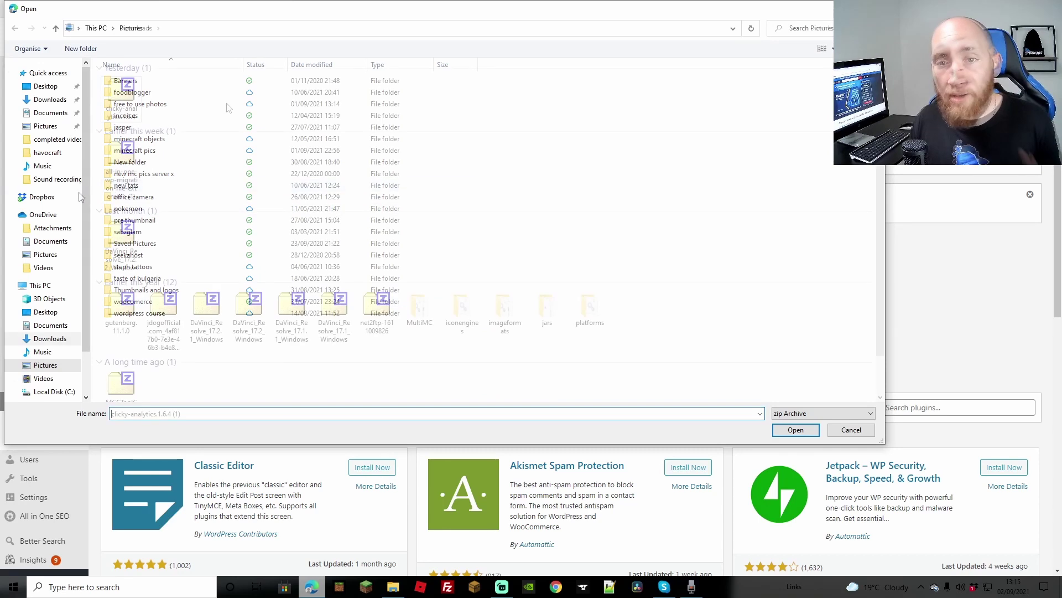
{"action": "left_click", "coordinate": [109, 105]}
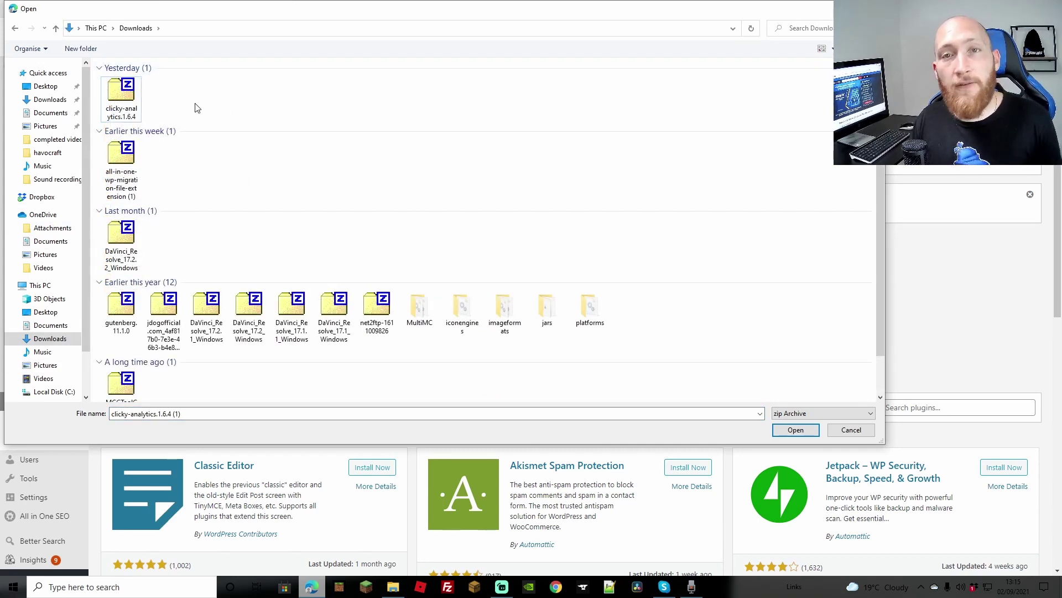
{"action": "double_click", "coordinate": [116, 90]}
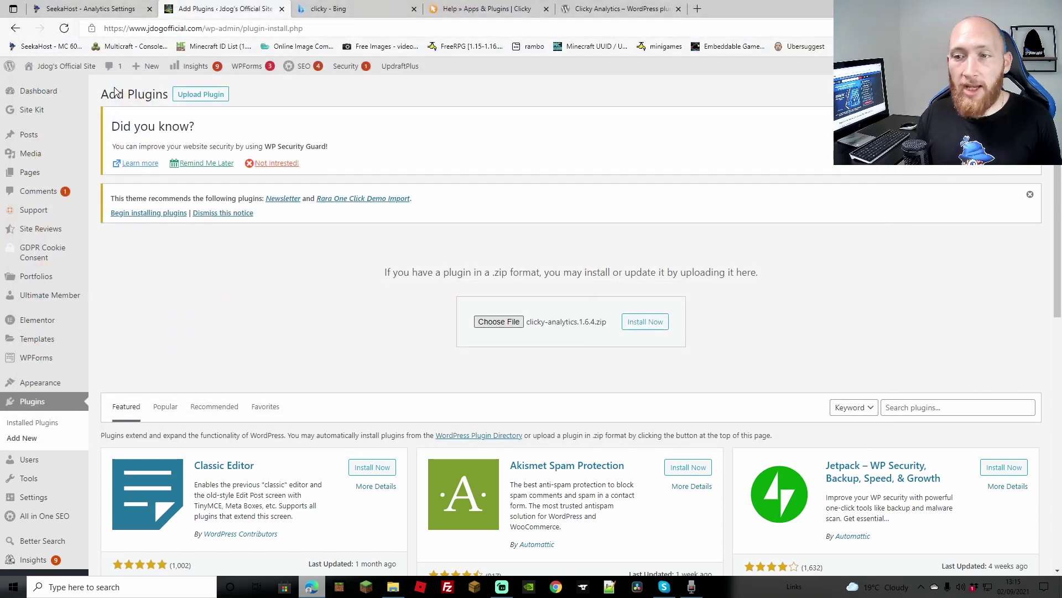
{"action": "left_click", "coordinate": [640, 328]}
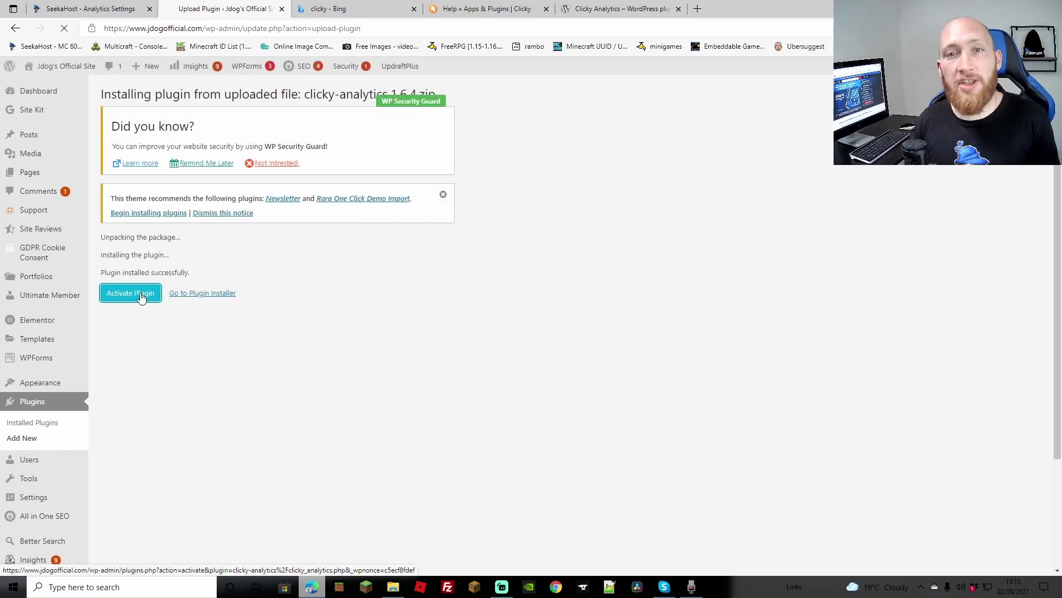
{"action": "left_click", "coordinate": [130, 292]}
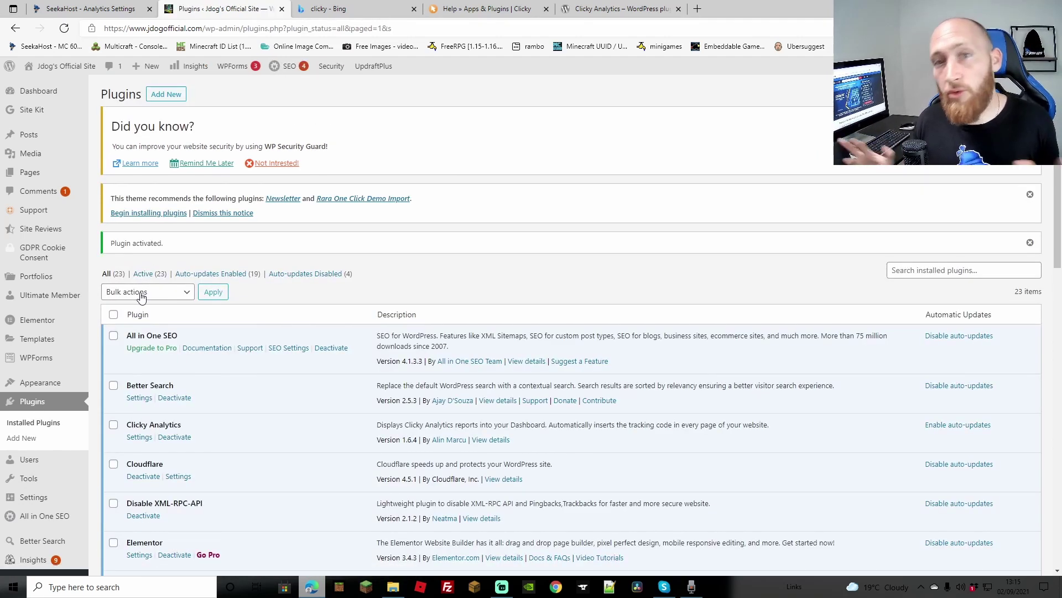
{"action": "scroll", "coordinate": [185, 324], "scroll_direction": "down", "scroll_amount": 1}
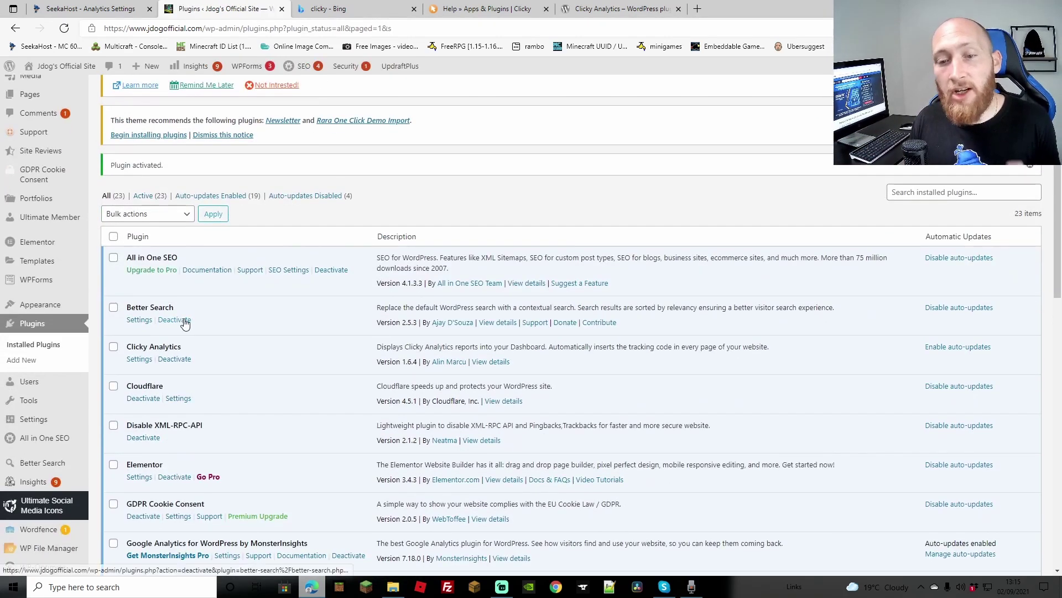
{"action": "left_click", "coordinate": [139, 360]}
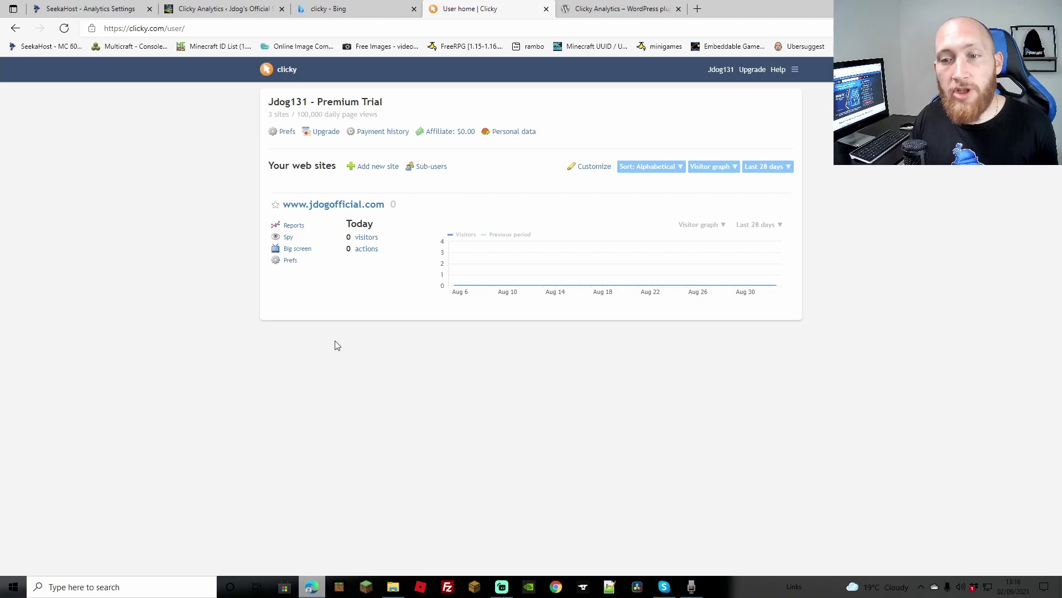
{"action": "left_click", "coordinate": [290, 261]}
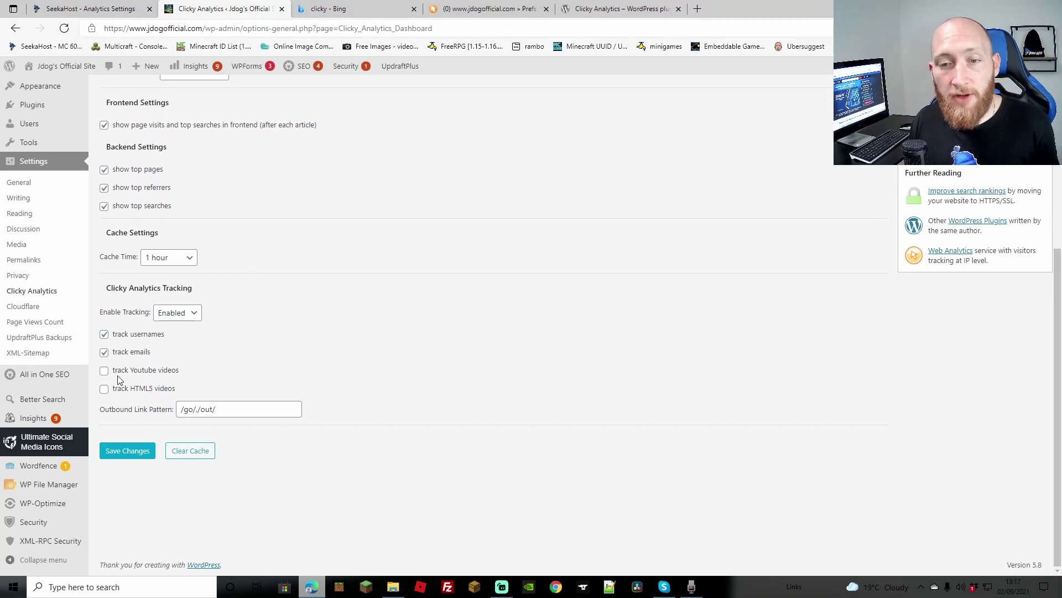
- Enable YouTube video tracking in the Clicky Analytics plugin, and save the Clicky site ID and site key in SeekaHost's analytics settings
{"action": "left_click", "coordinate": [104, 370]}
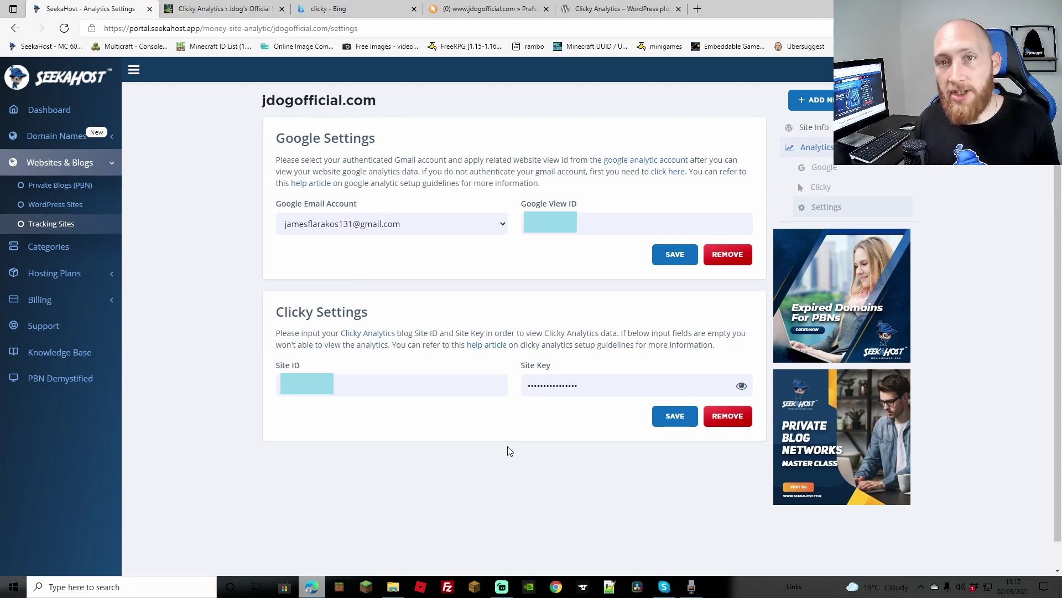
{"action": "left_click", "coordinate": [667, 416]}
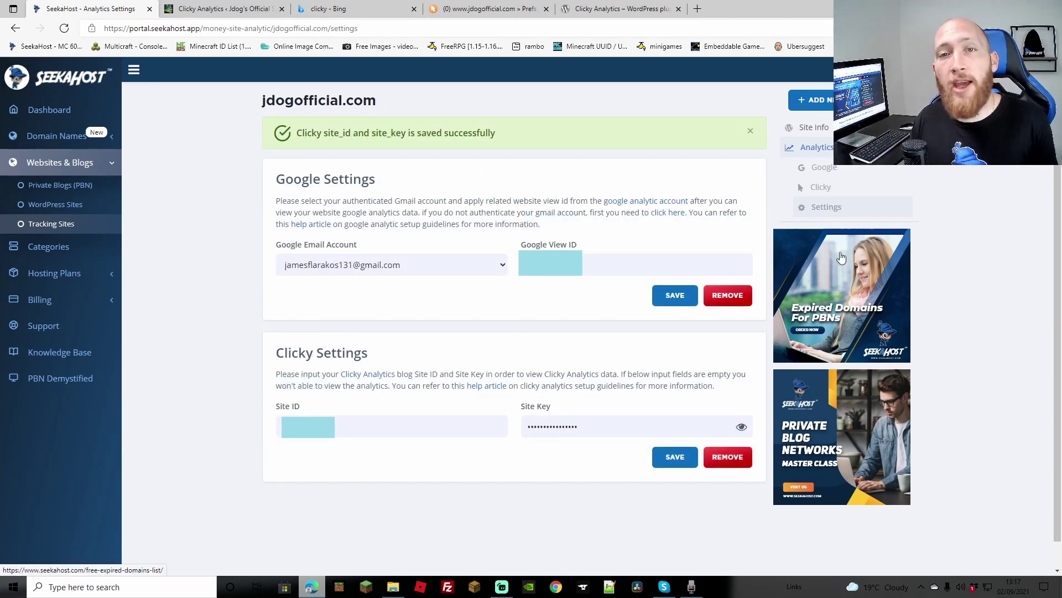
- Review the Clicky analytics report for jdogofficial.com down to the Locale section, then open its Google analytics
{"action": "left_click", "coordinate": [829, 191]}
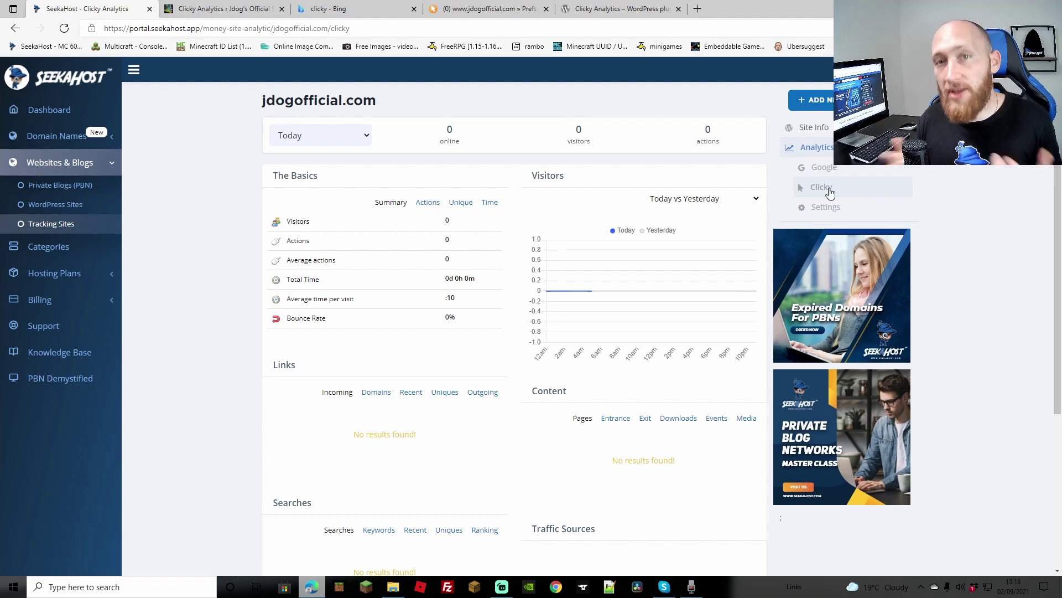
{"action": "scroll", "coordinate": [961, 263], "scroll_direction": "down", "scroll_amount": 2}
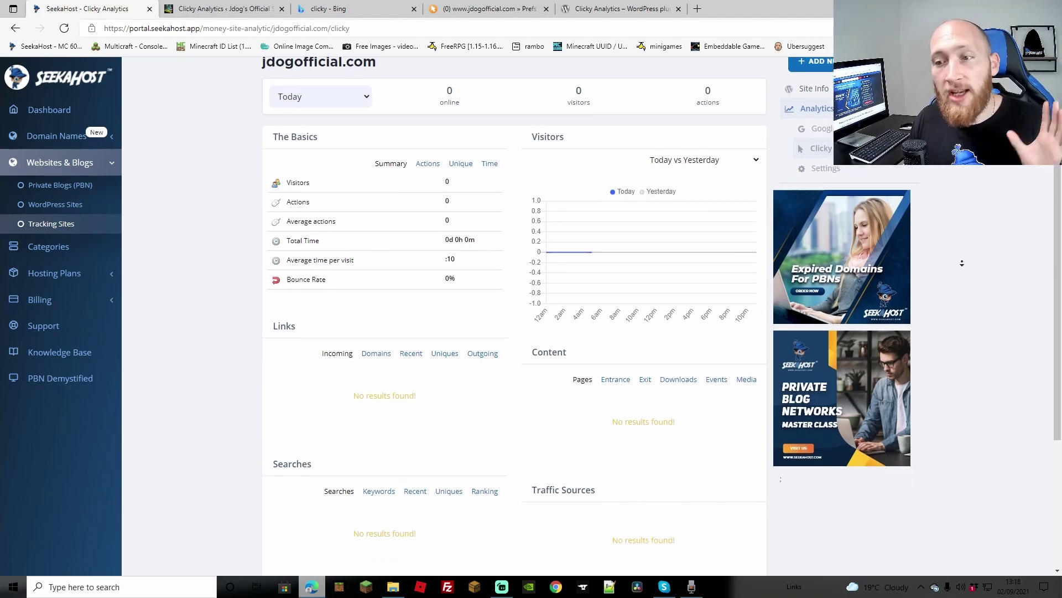
{"action": "scroll", "coordinate": [961, 264], "scroll_direction": "down", "scroll_amount": 2}
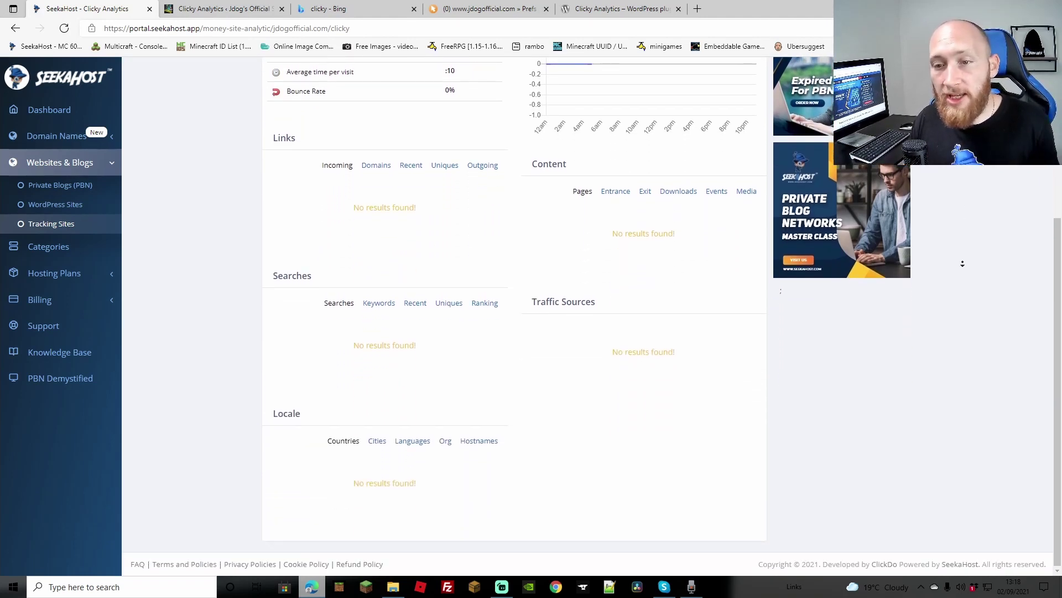
{"action": "scroll", "coordinate": [962, 264], "scroll_direction": "up", "scroll_amount": 4}
{"action": "left_click", "coordinate": [824, 169]}
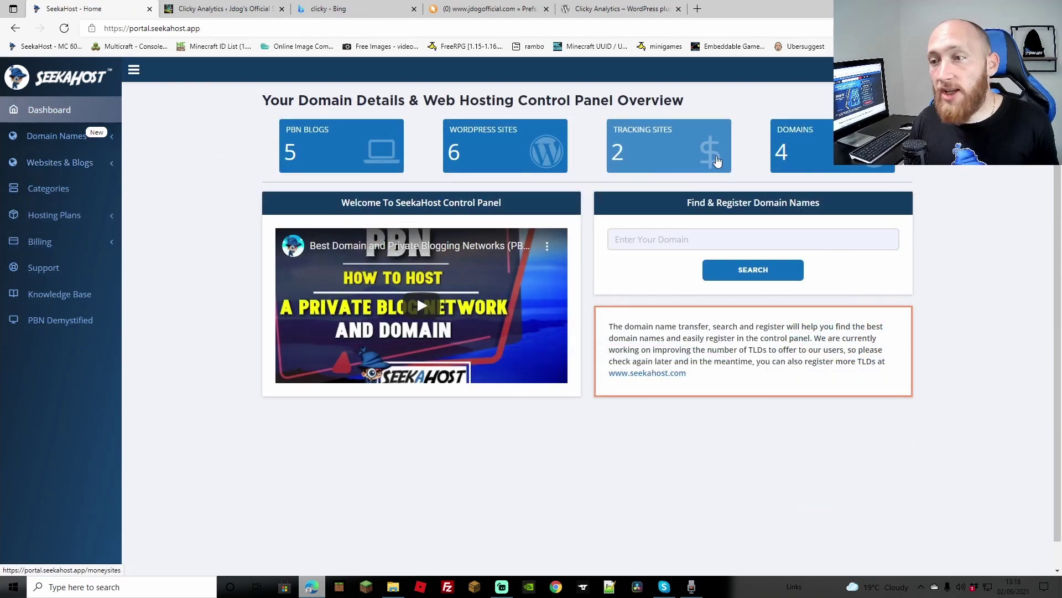
- Reopen jdogofficial.com from the tracking sites and view its Google audience overview and Clicky analytics
{"action": "left_click", "coordinate": [666, 167]}
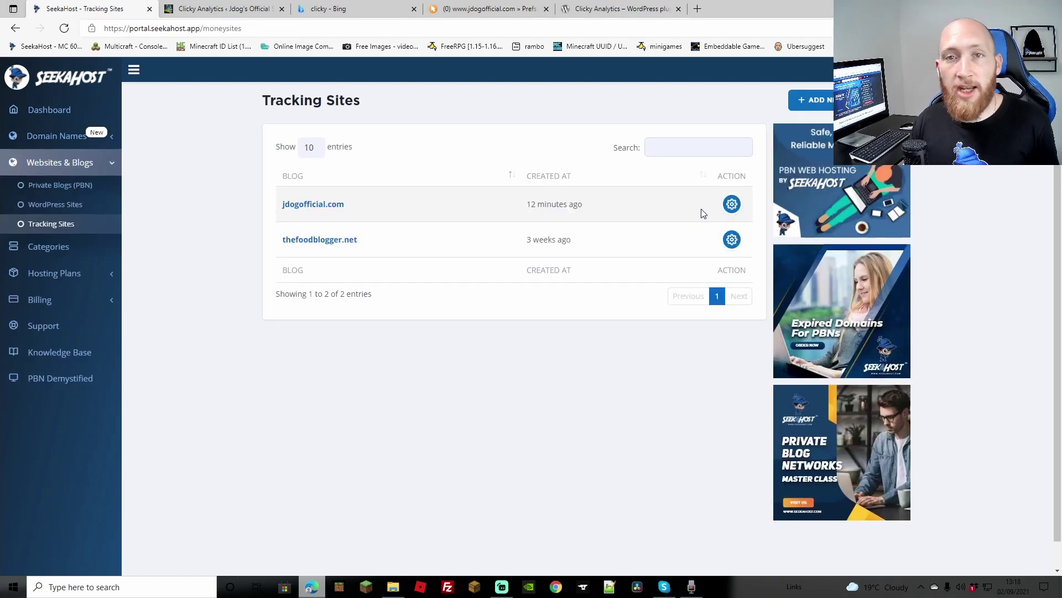
{"action": "left_click", "coordinate": [730, 204]}
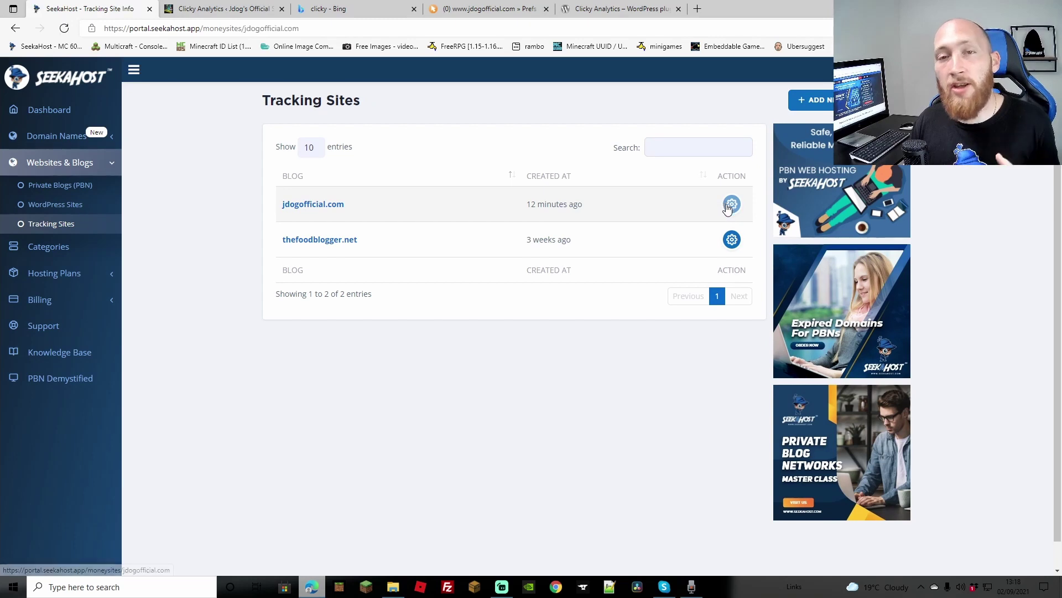
{"action": "left_click", "coordinate": [835, 171]}
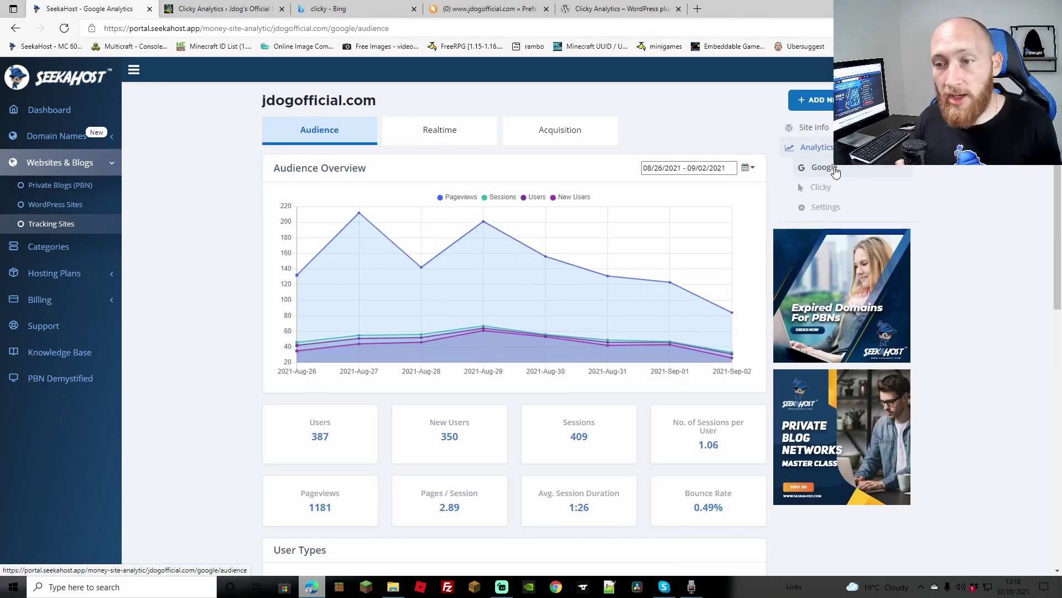
{"action": "left_click", "coordinate": [829, 191]}
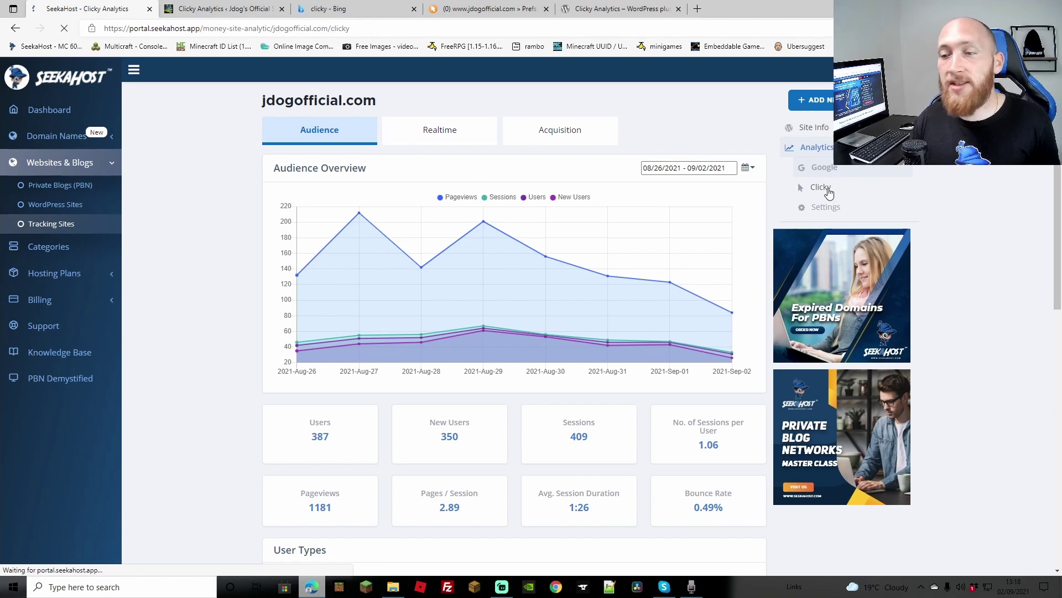